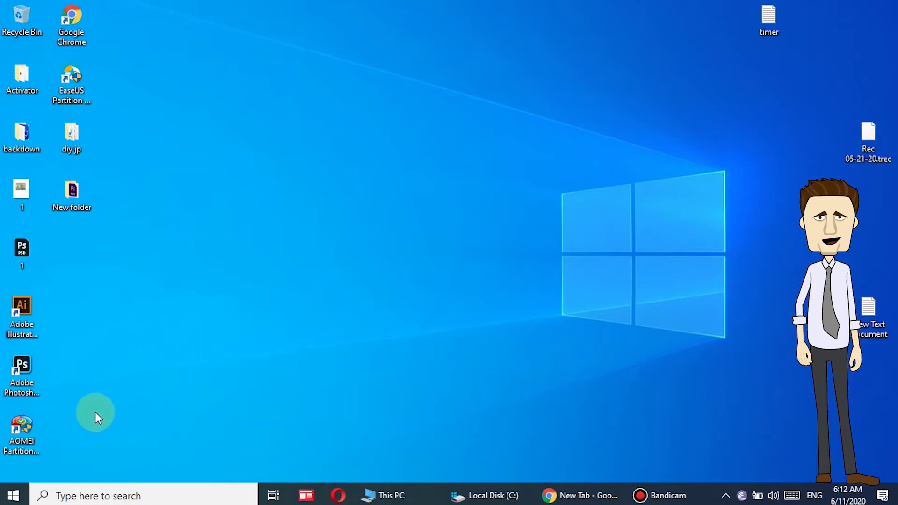
Step: Launch AOMEI Partition Assistant with 'Check for update at startup' disabled and the Information notice closed
left_click(21, 430)
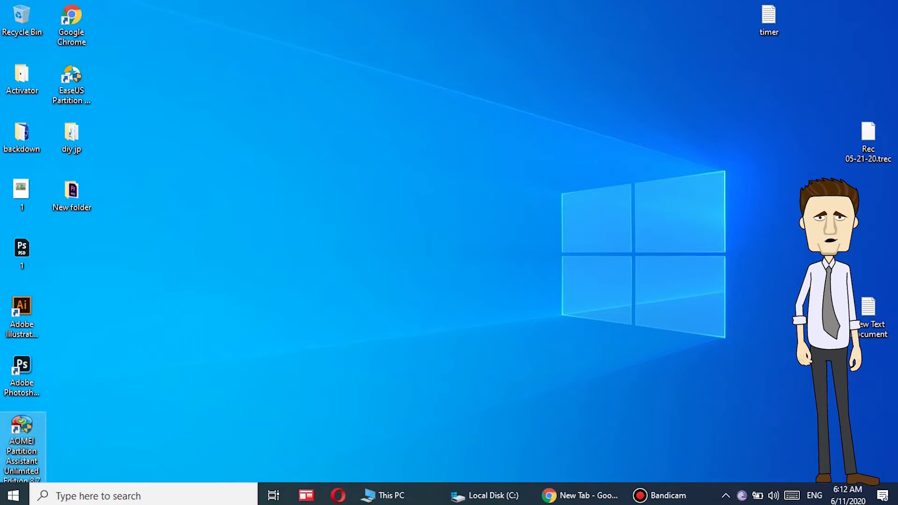
left_click(373, 333)
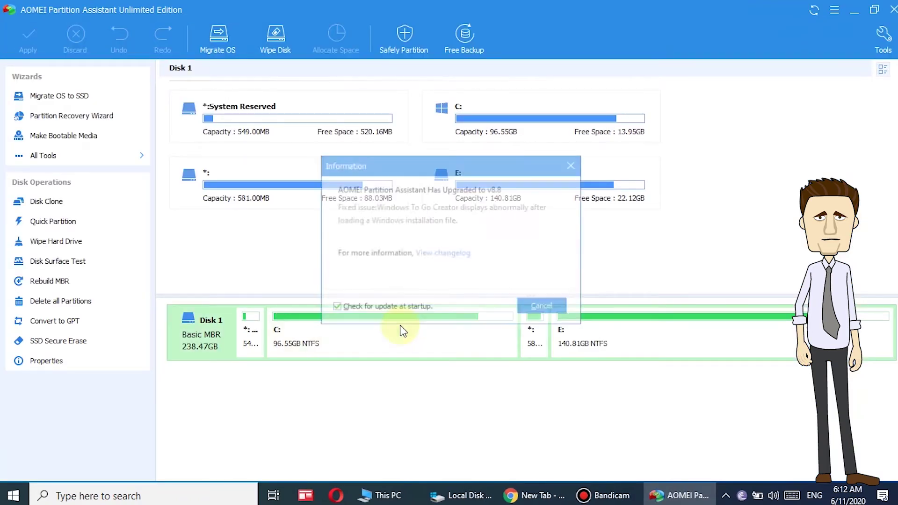
left_click(402, 309)
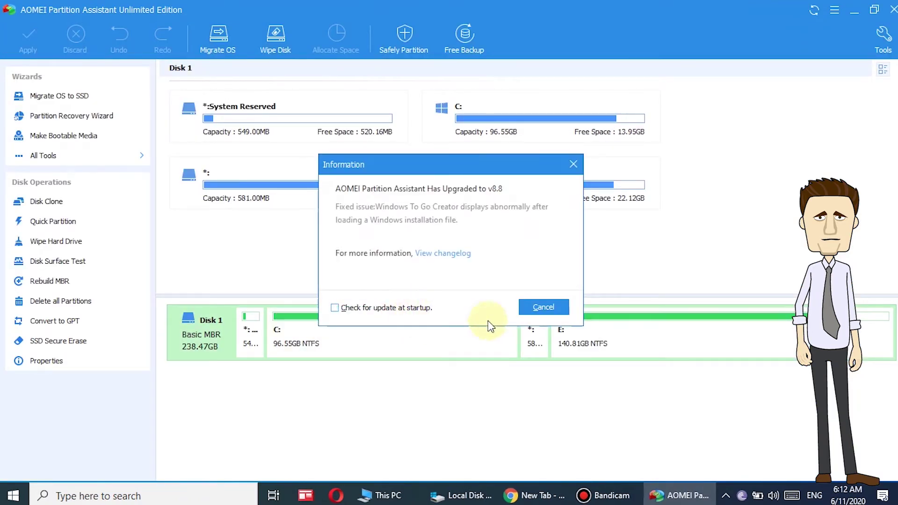
left_click(574, 167)
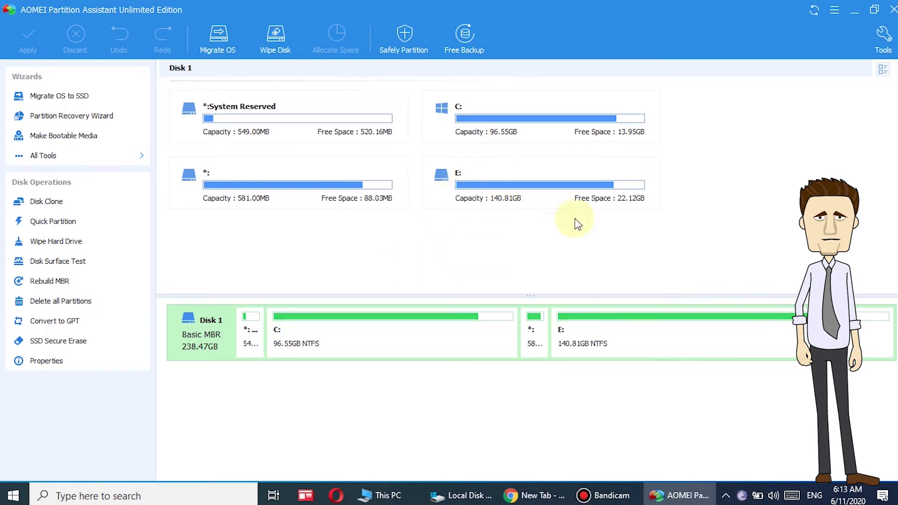
Step: Resize drive E to 118.80GB, leaving 22.01GB of unallocated space before it
left_click(488, 183)
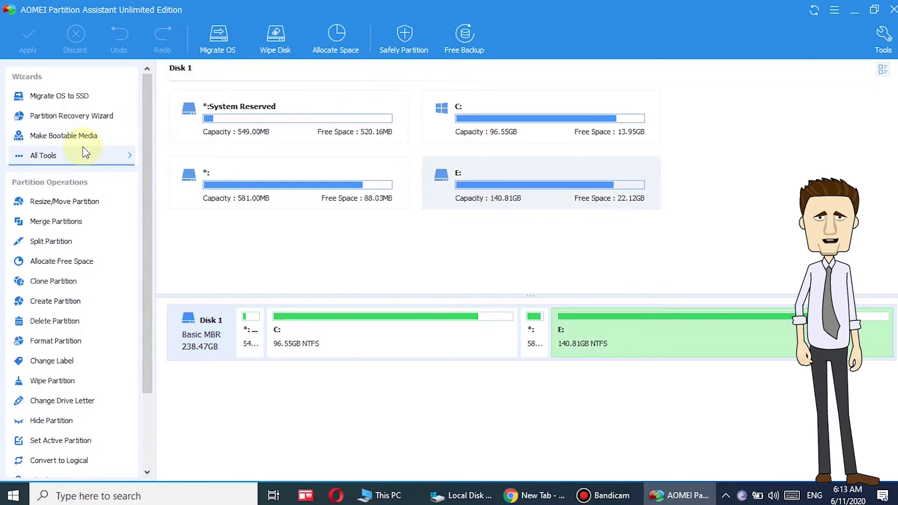
left_click(76, 197)
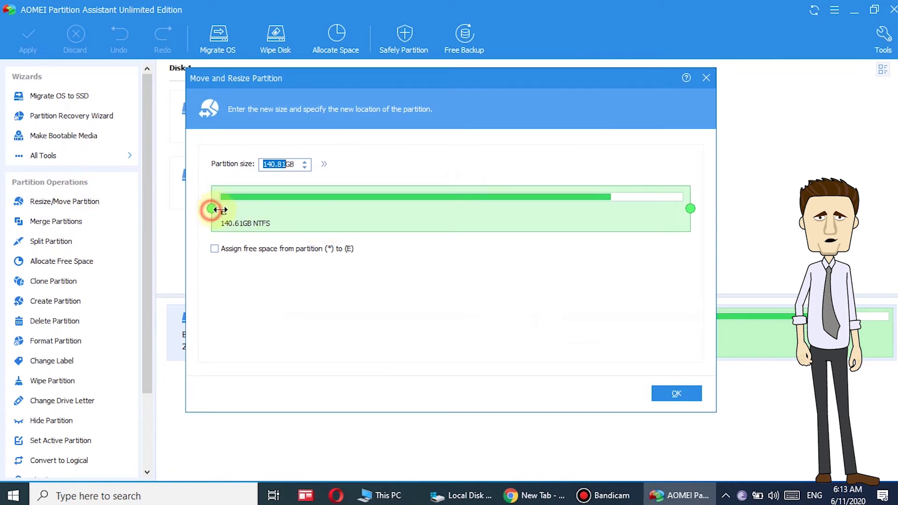
left_click_drag(212, 209, 282, 208)
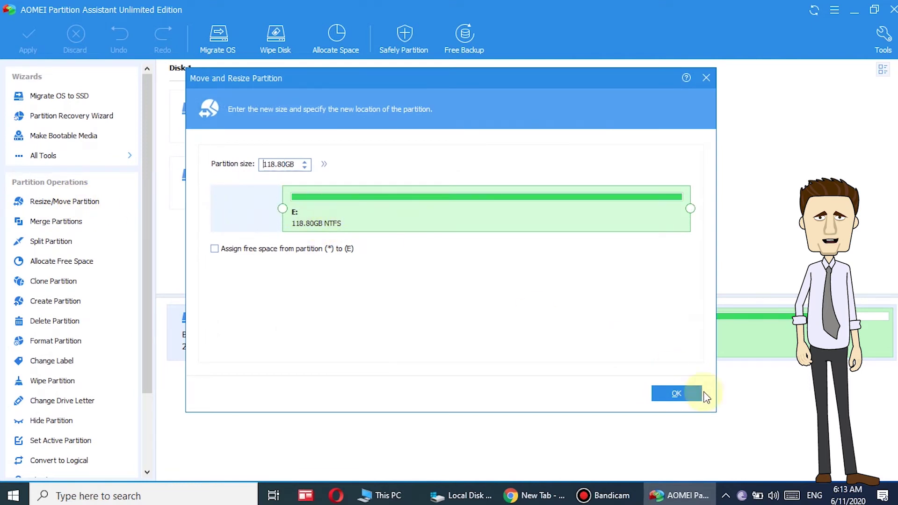
left_click(675, 394)
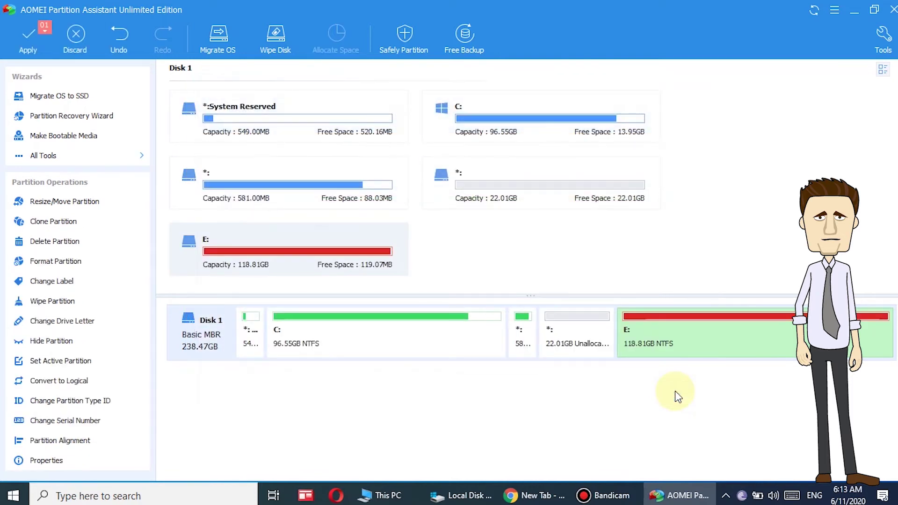
Step: Apply the pending resize of drive E and confirm it
left_click(27, 48)
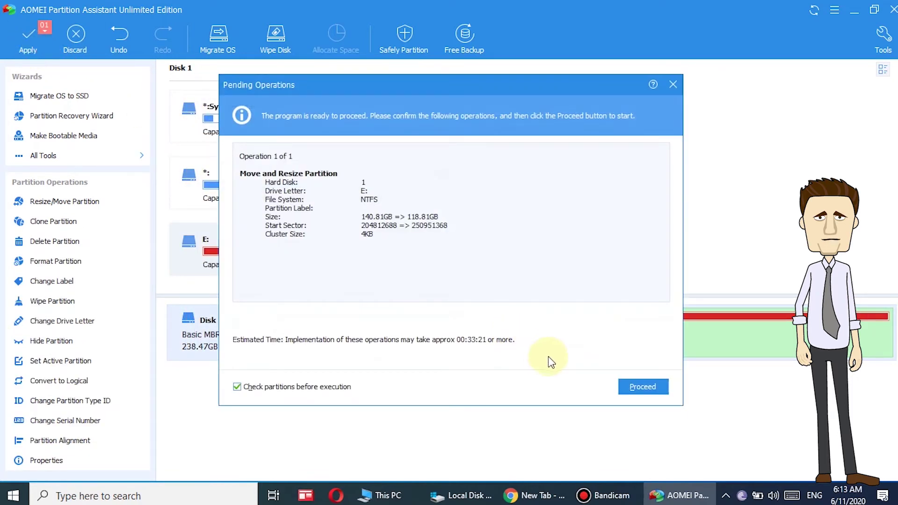
left_click(641, 386)
left_click(457, 275)
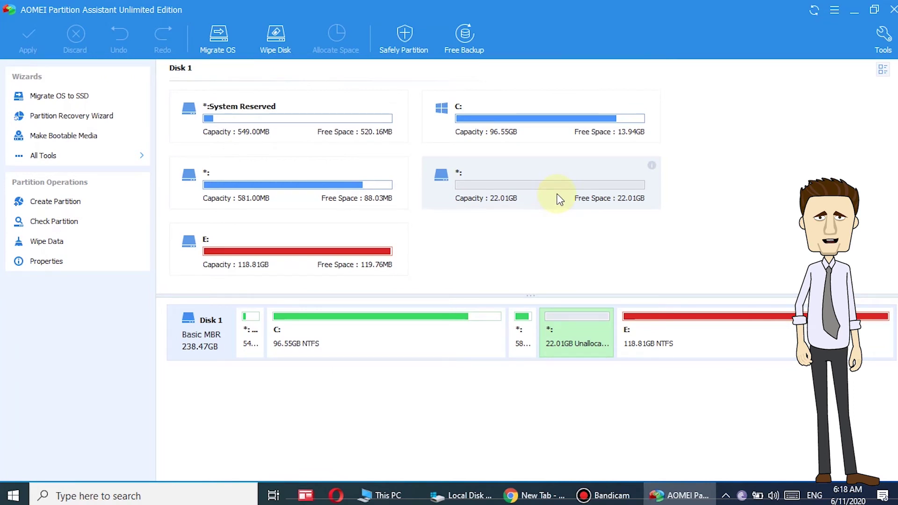
left_click(565, 126)
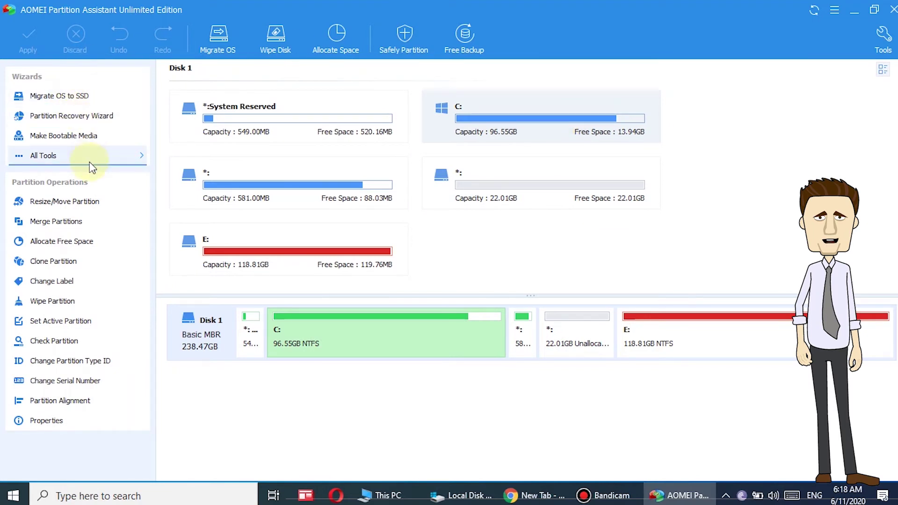
left_click(82, 203)
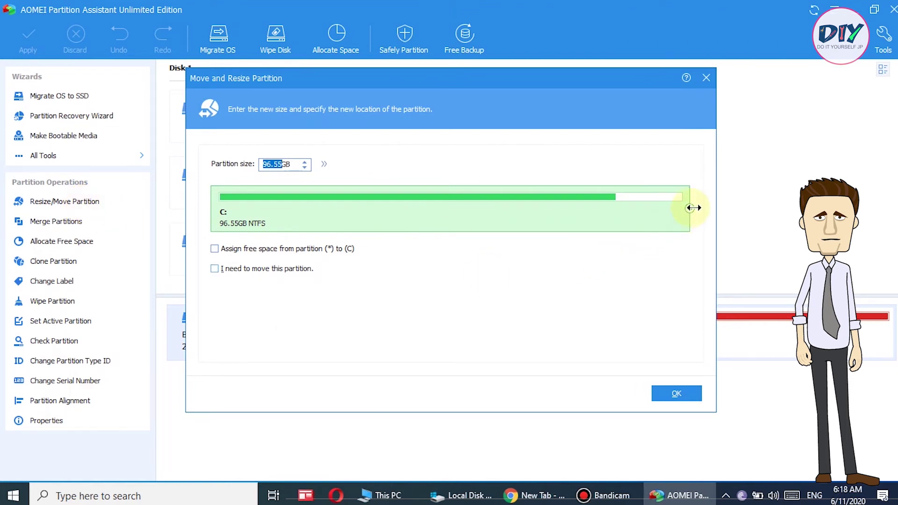
mouse_move(690, 206)
left_mouse_down()
mouse_move(621, 207)
mouse_move(771, 205)
left_mouse_up()
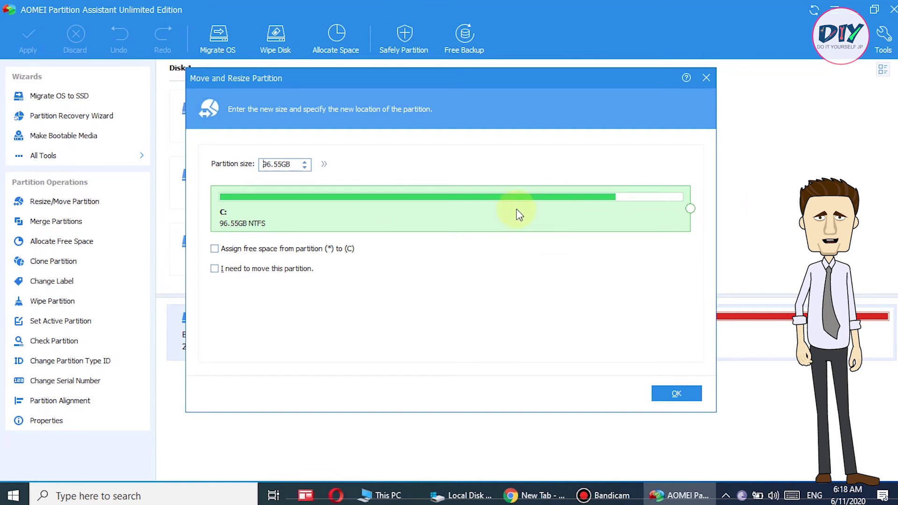
left_click(220, 194)
left_click(323, 163)
left_click(684, 167)
left_click(214, 249)
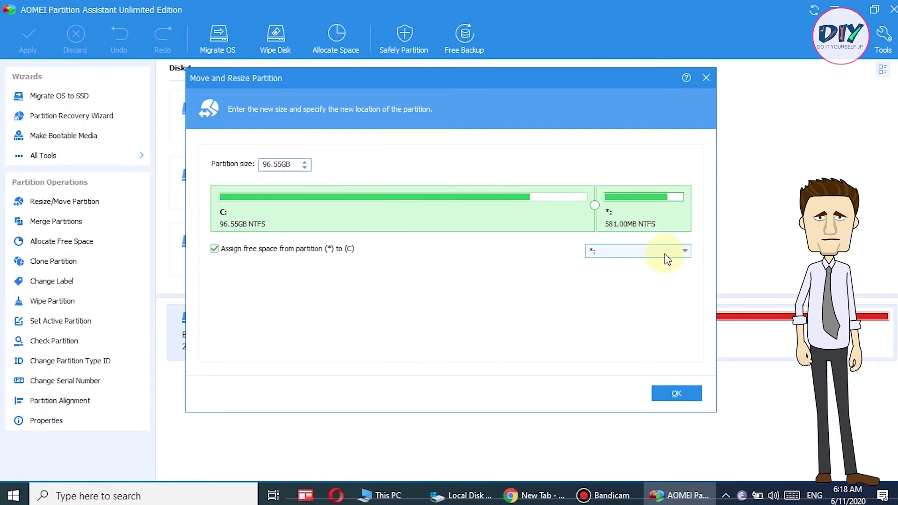
left_click(667, 250)
left_click(646, 261)
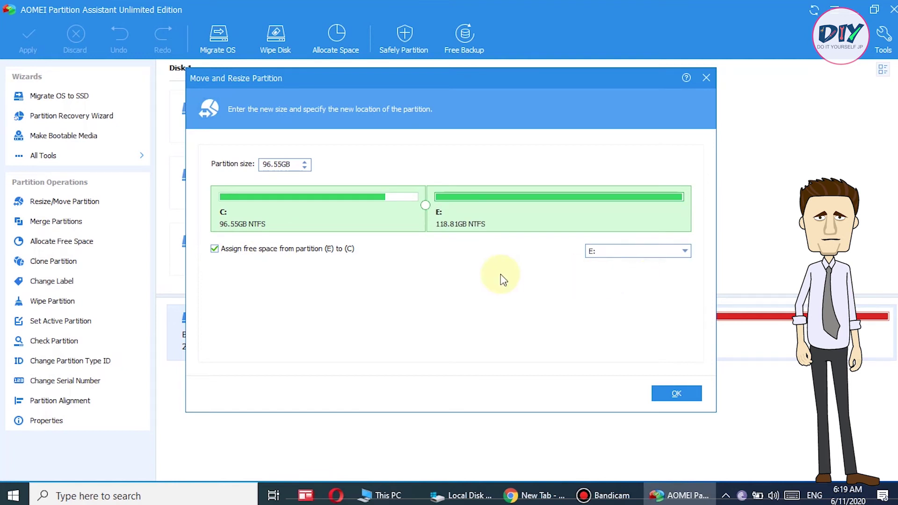
left_click(706, 78)
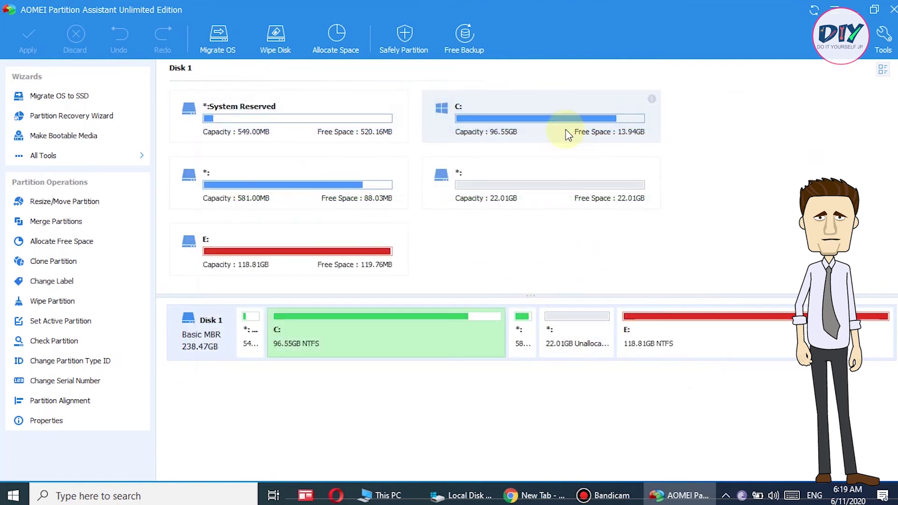
left_click(106, 201)
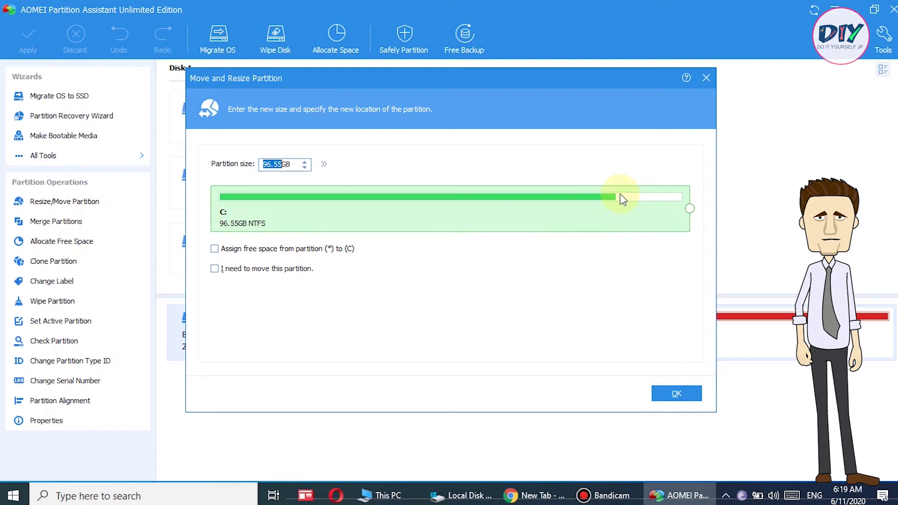
left_click(705, 79)
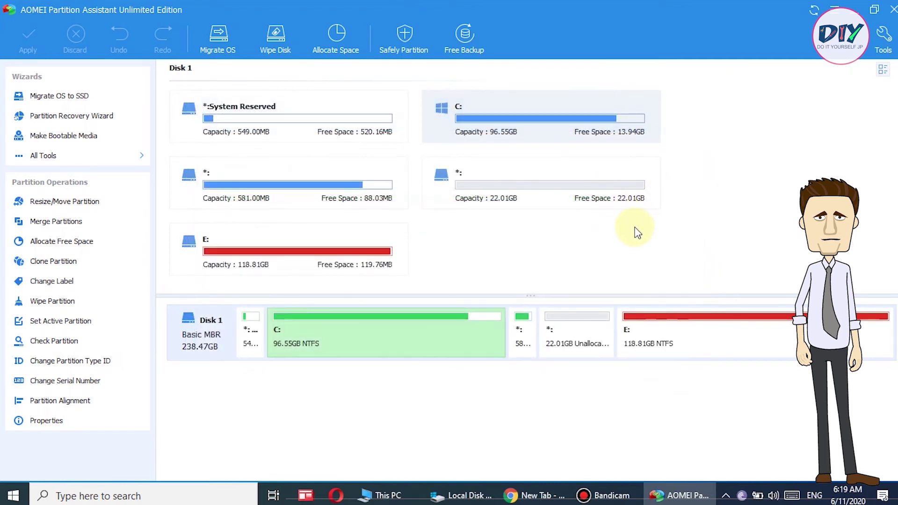
mouse_move(540, 117)
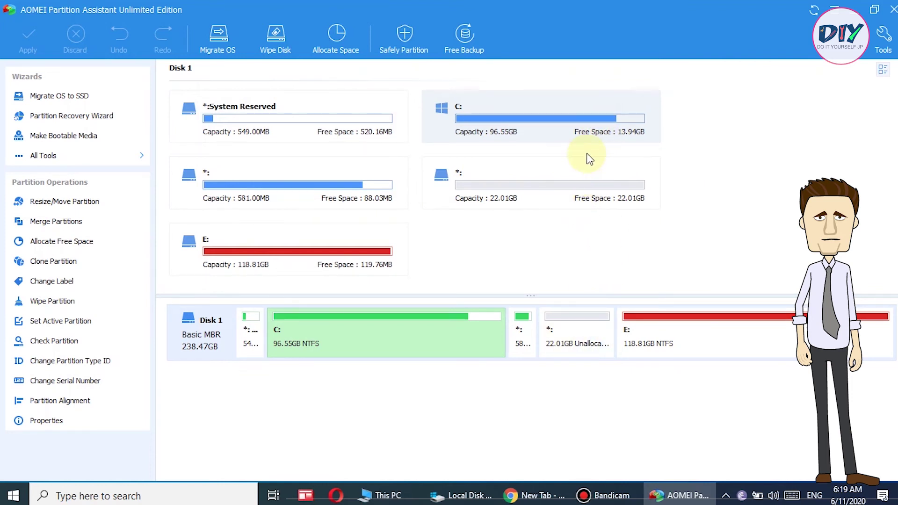
Step: Merge the 22.01GB Unallocated space into target partition C: with Merge Partitions
left_click(584, 346)
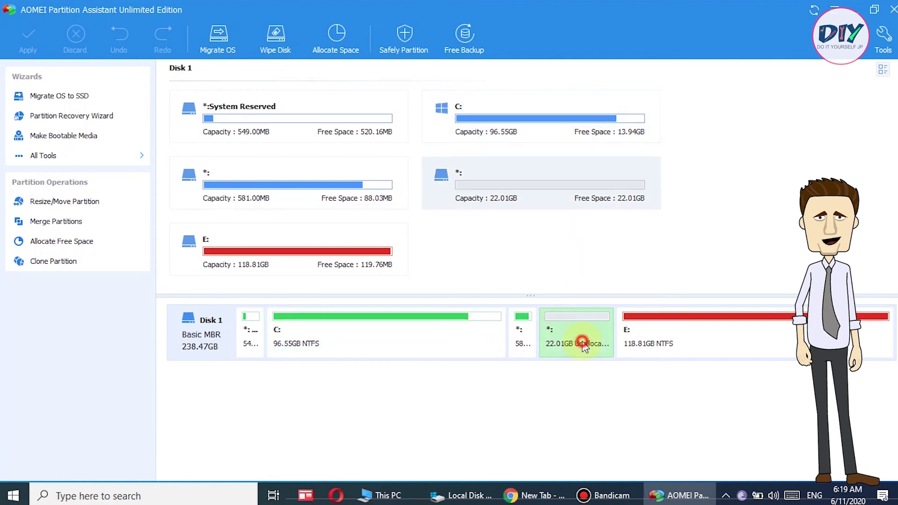
left_click(546, 126)
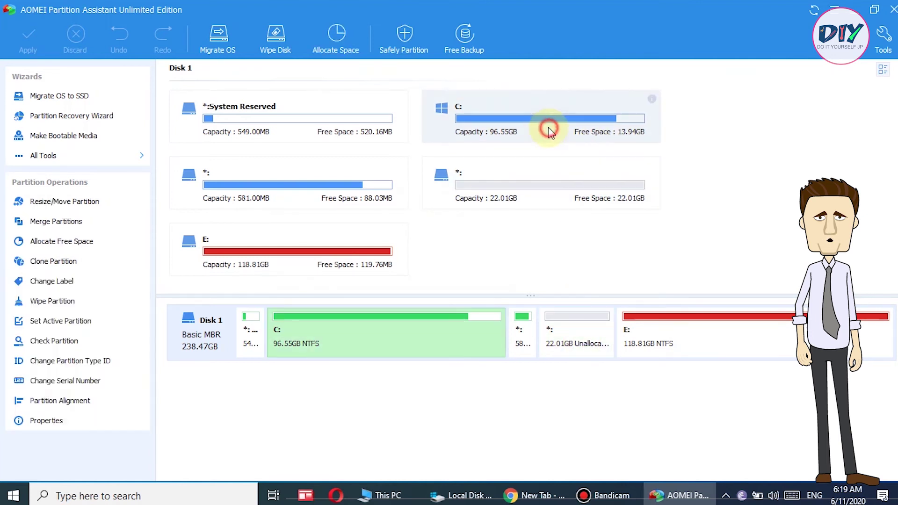
left_click(64, 203)
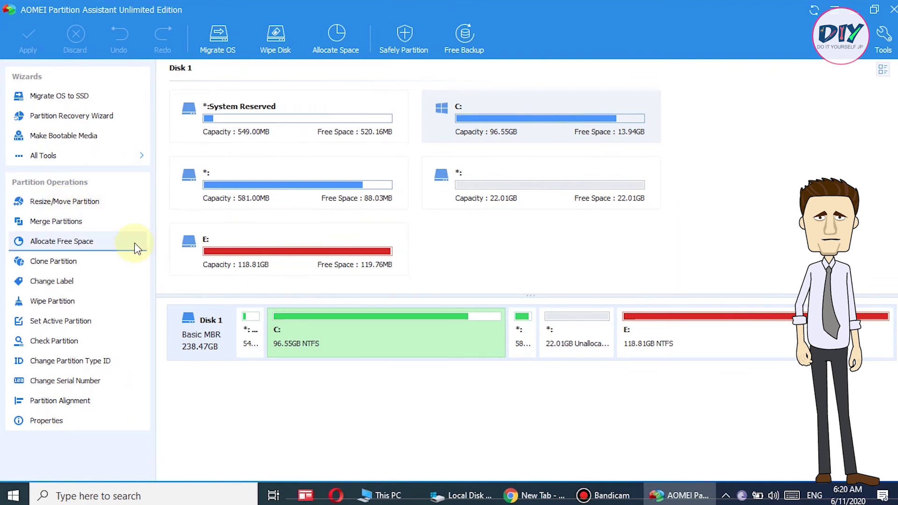
left_click(56, 221)
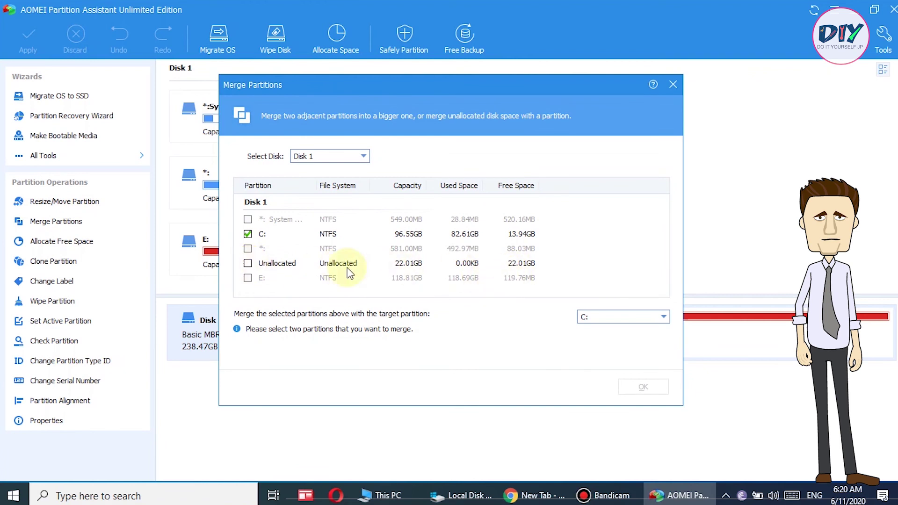
left_click(247, 264)
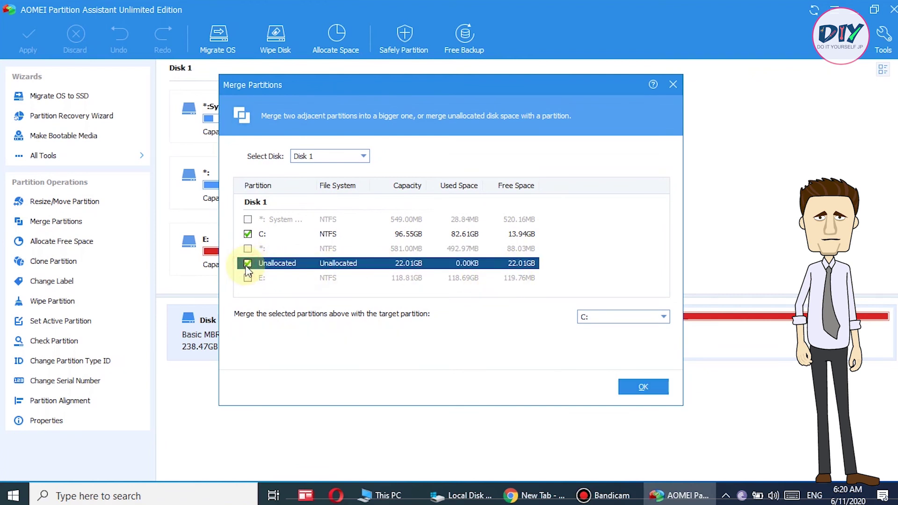
left_click(640, 390)
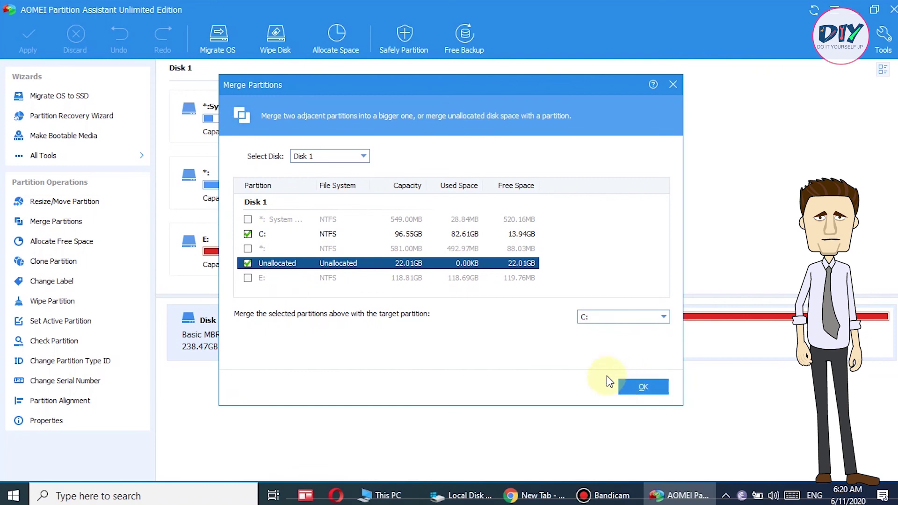
left_click(638, 387)
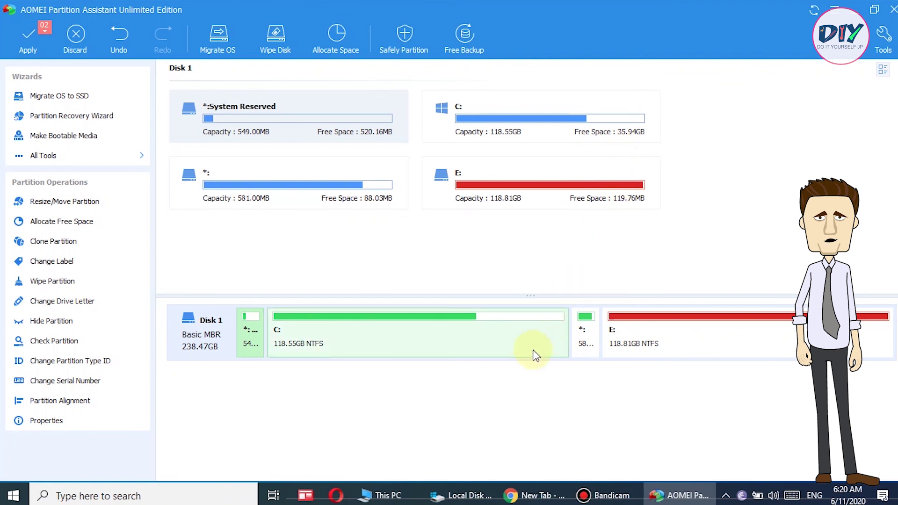
left_click(461, 337)
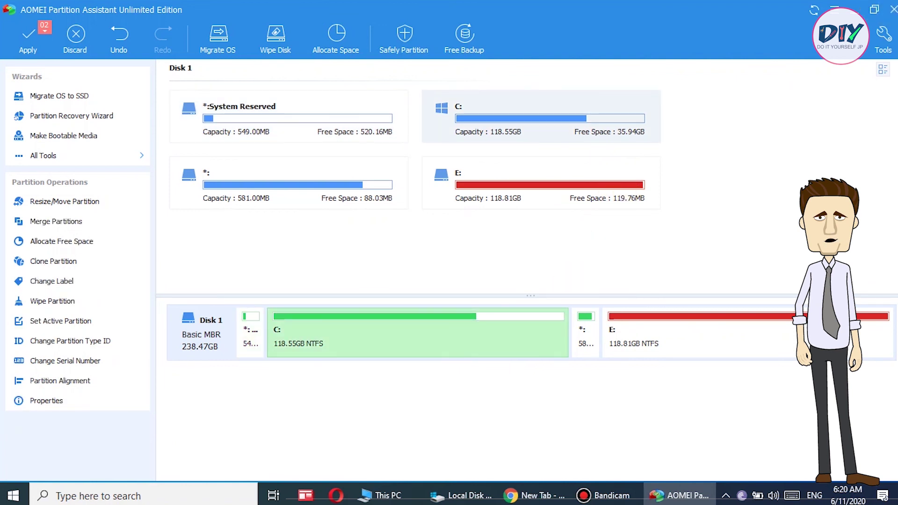